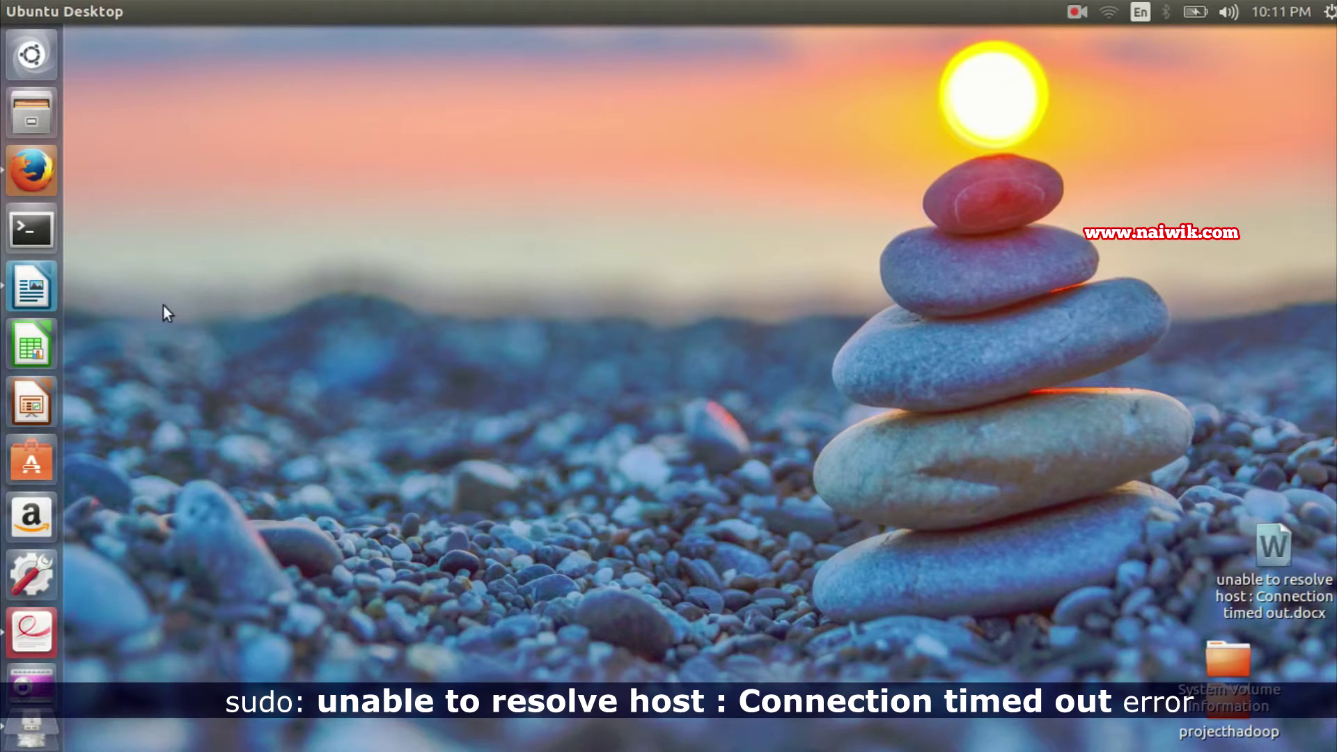
# Open a terminal window from the Unity launcher.
pyautogui.click(42, 229)
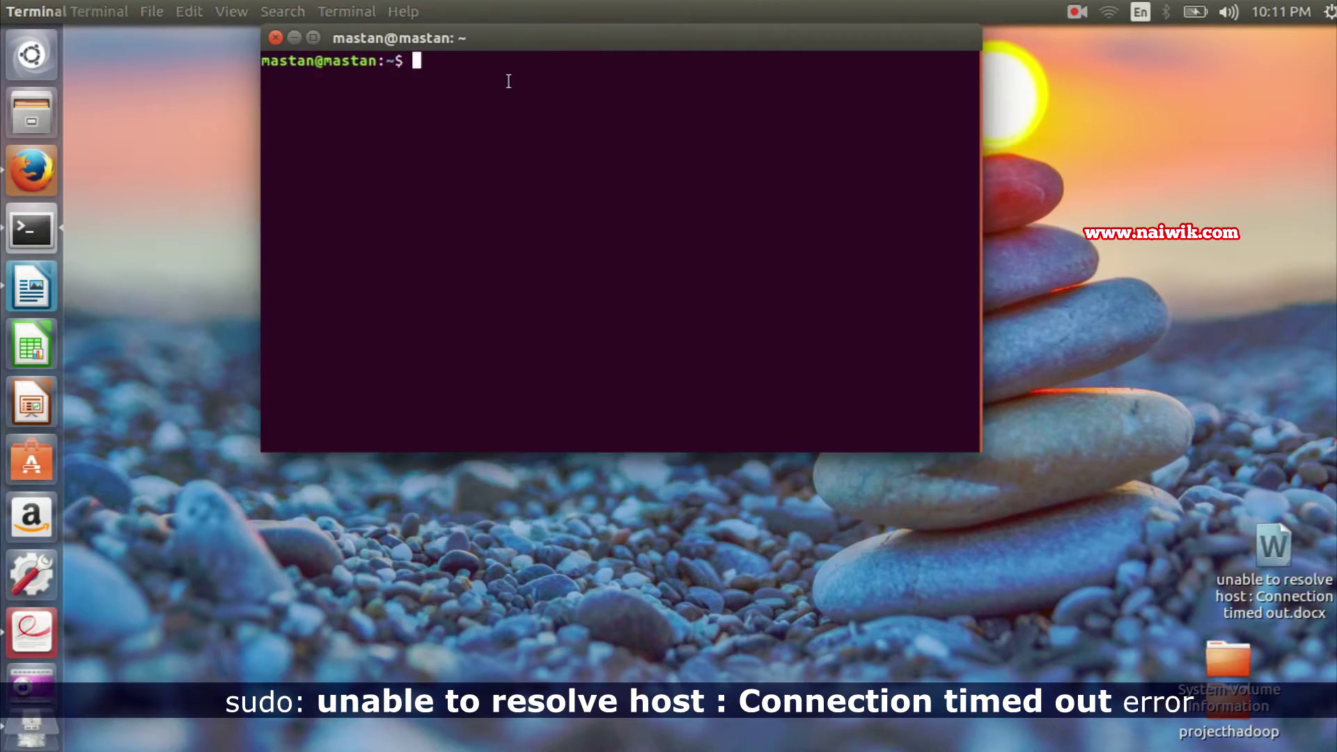
pyautogui.write('sudo ap')
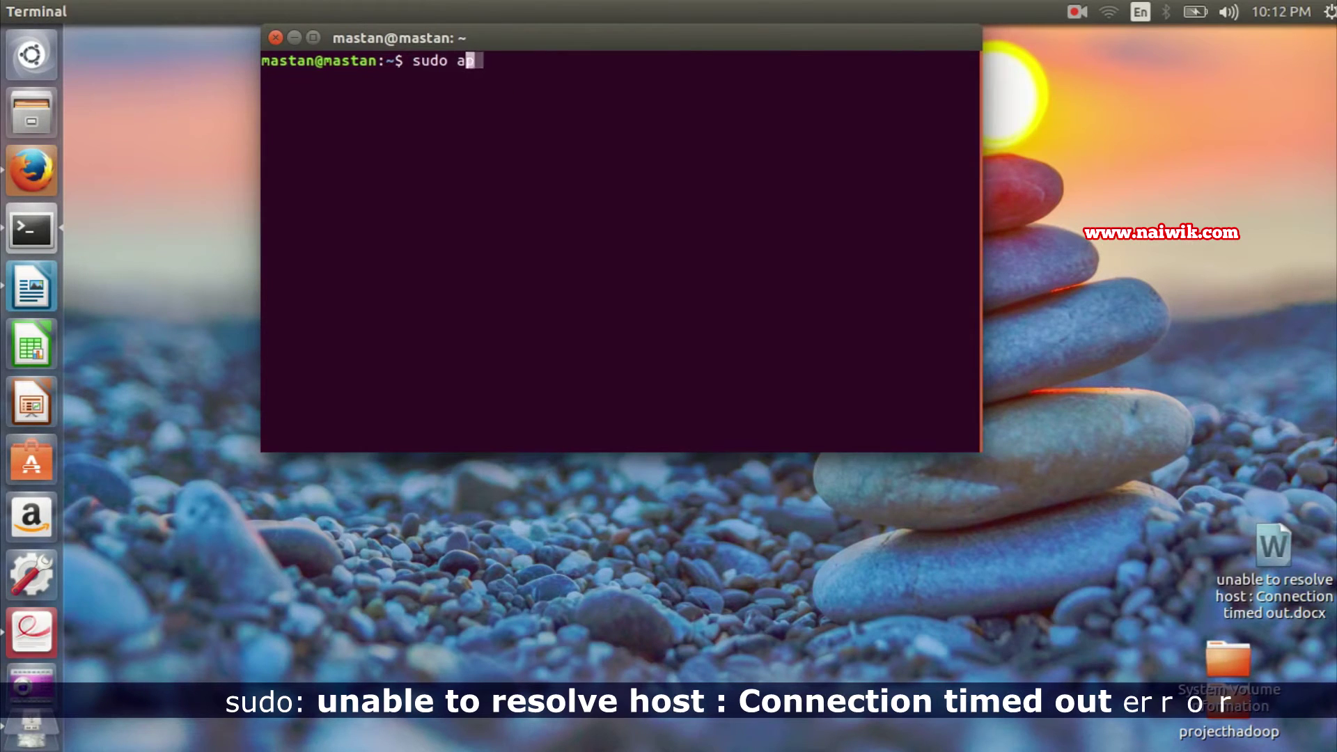
pyautogui.write('t-get update')
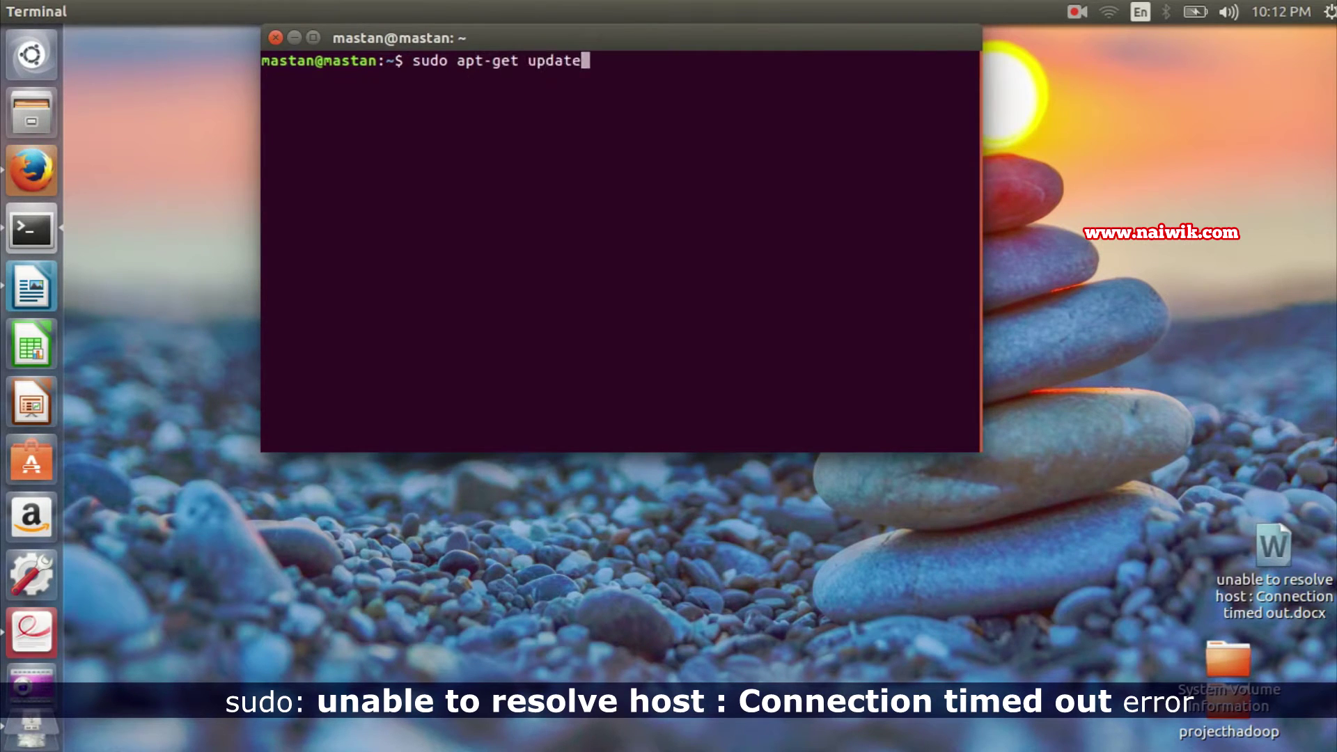
# Run sudo apt-get update and select the 'unable to resolve host mastan' error line.
pyautogui.press('Return')
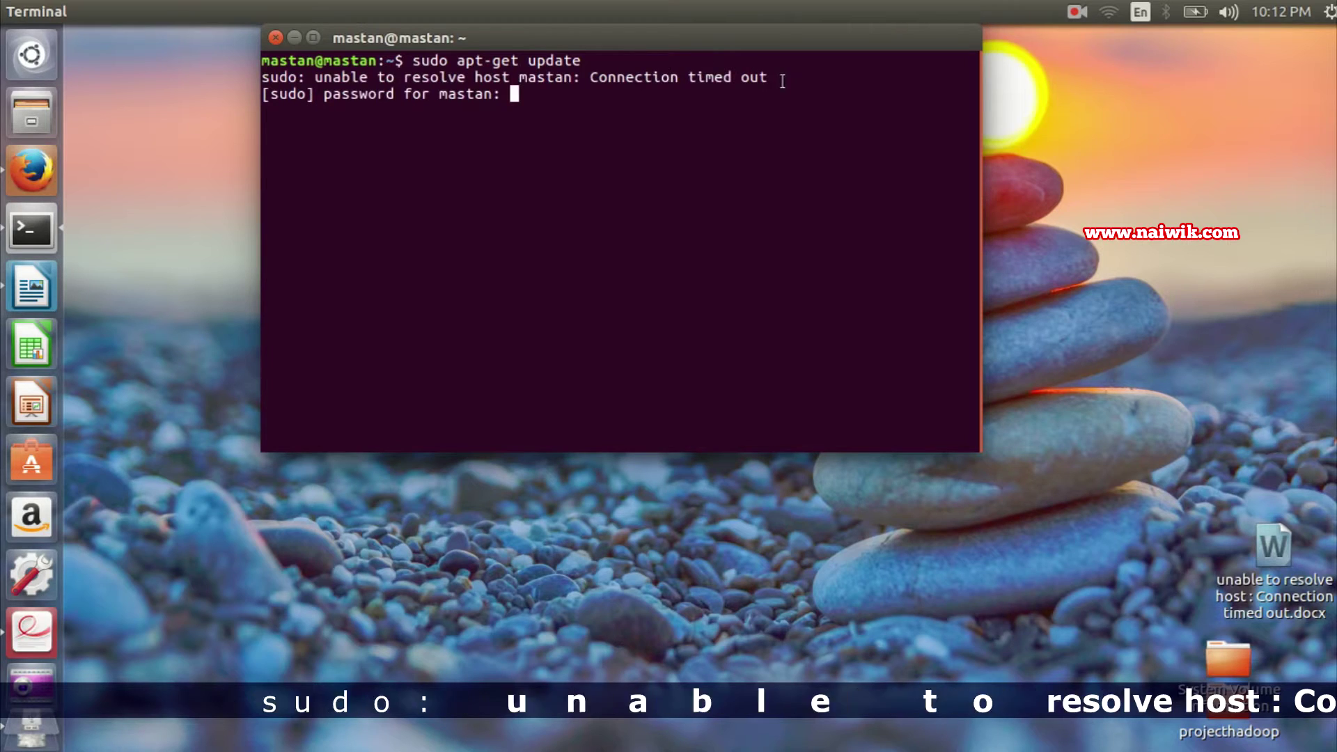
pyautogui.moveTo(782, 78); pyautogui.dragTo(577, 75)
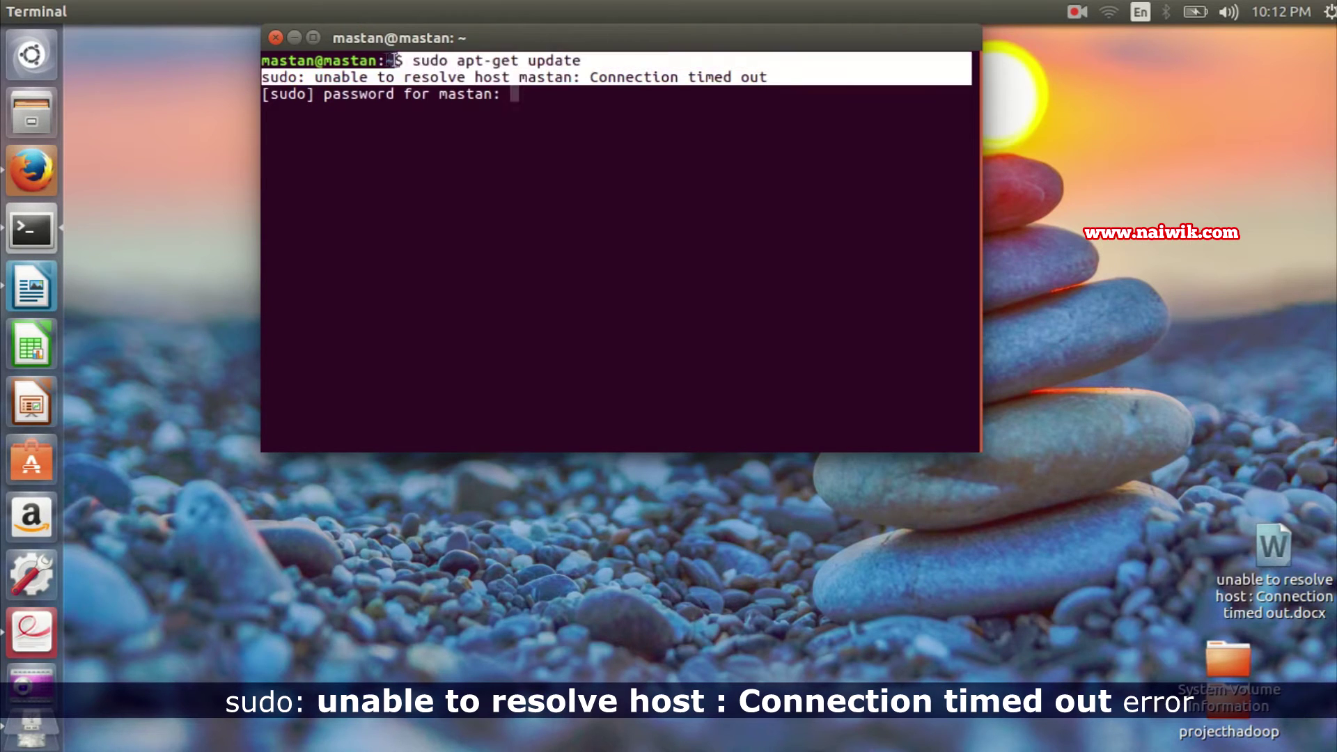
pyautogui.moveTo(576, 76); pyautogui.dragTo(255, 77)
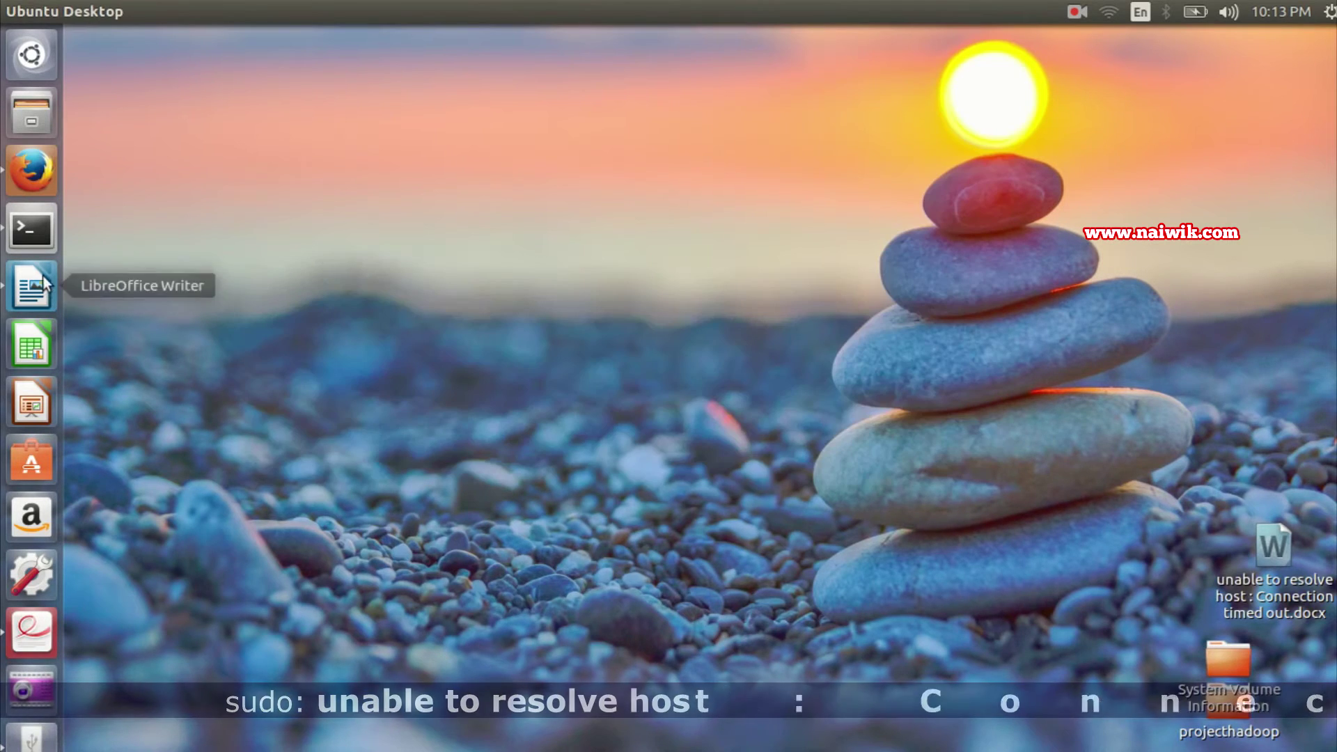
# Run hostname in a new terminal and select its output, 'mastan'.
pyautogui.click(42, 275)
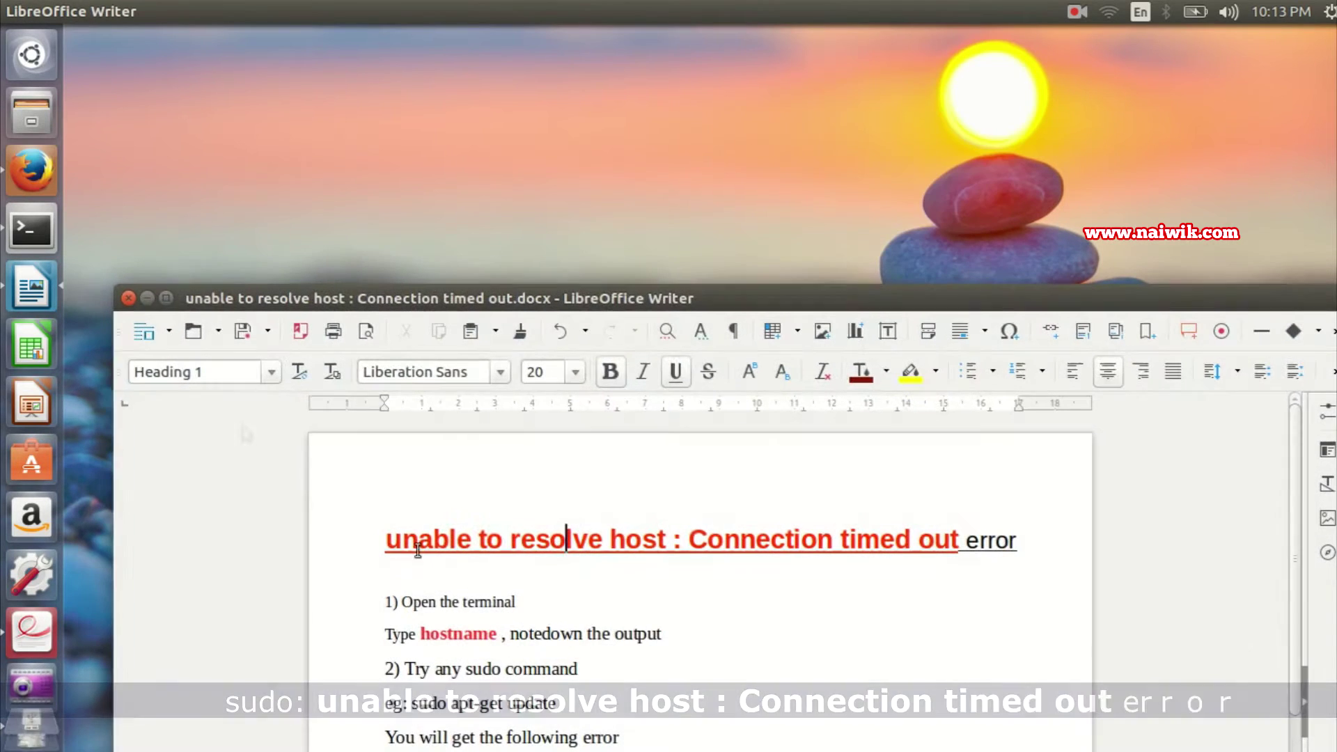
pyautogui.hotkey('ctrl', 'alt', 't')
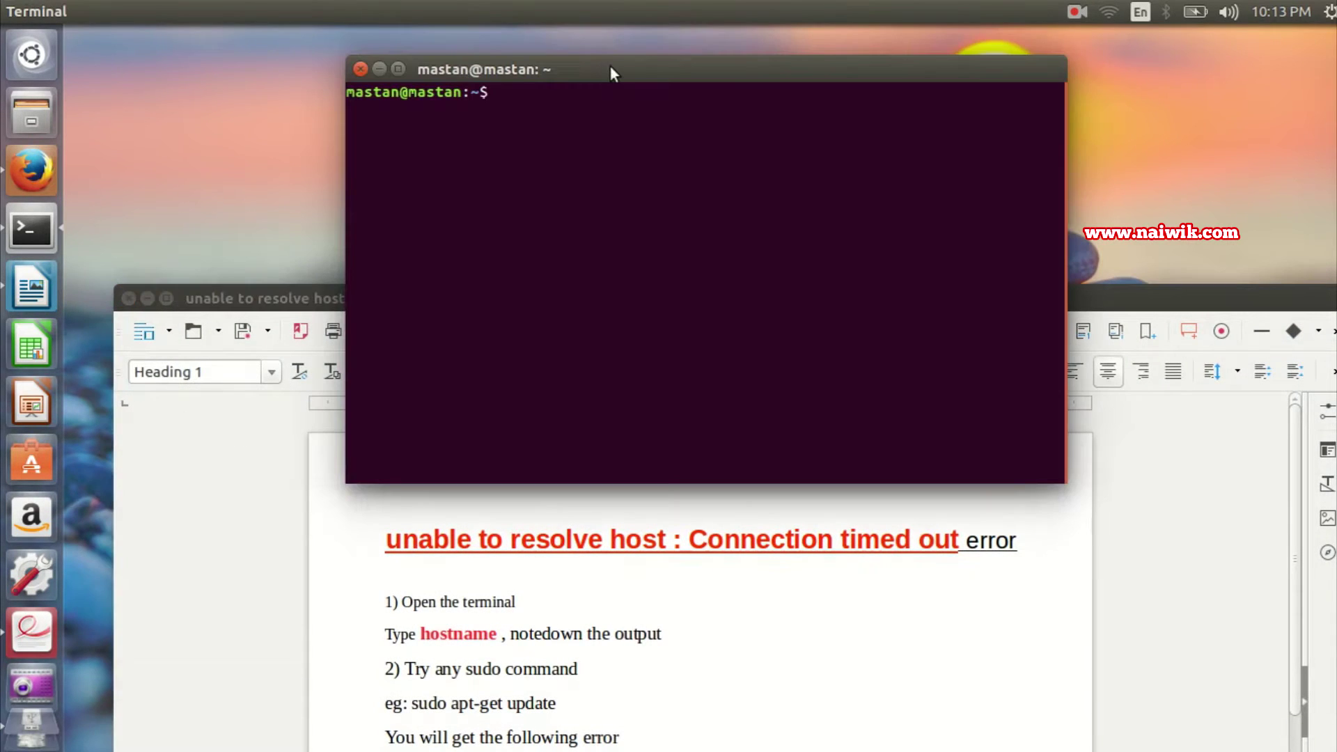
pyautogui.write('hos')
pyautogui.write('tname')
pyautogui.press('Return')
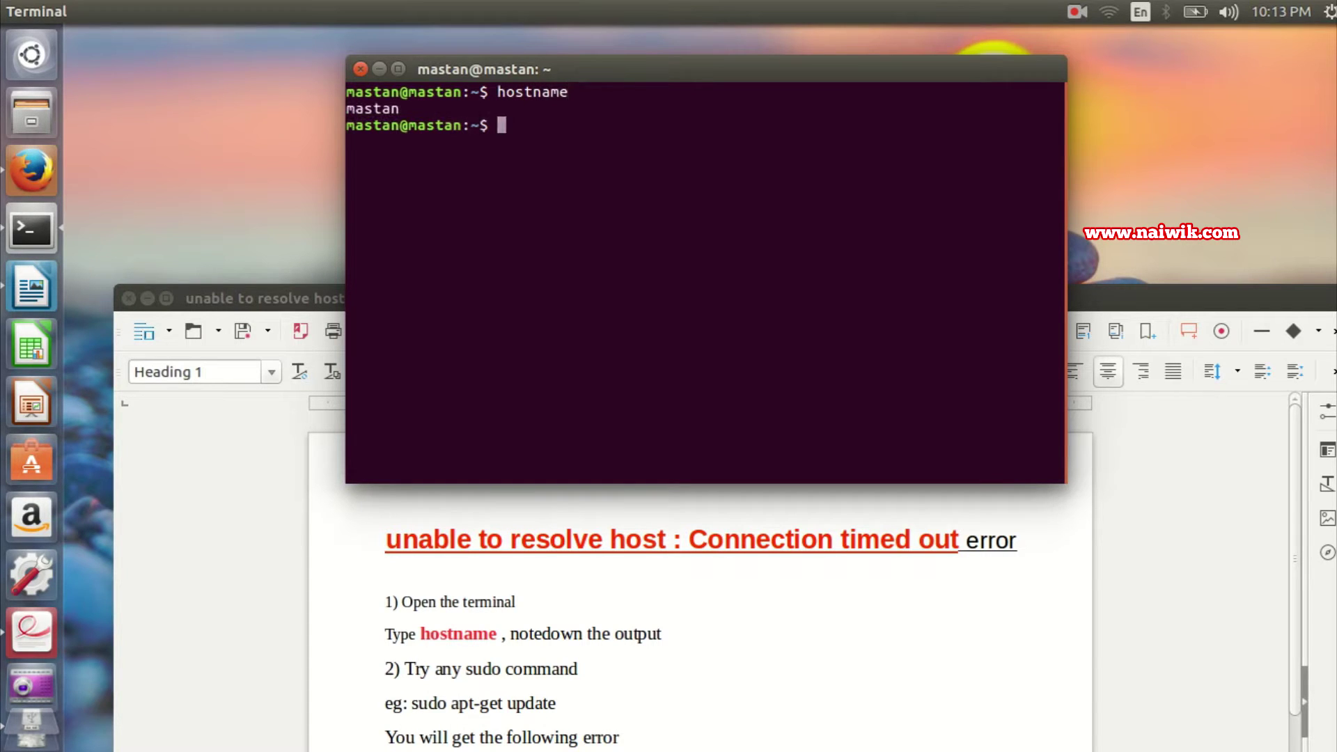
pyautogui.tripleClick(412, 105)
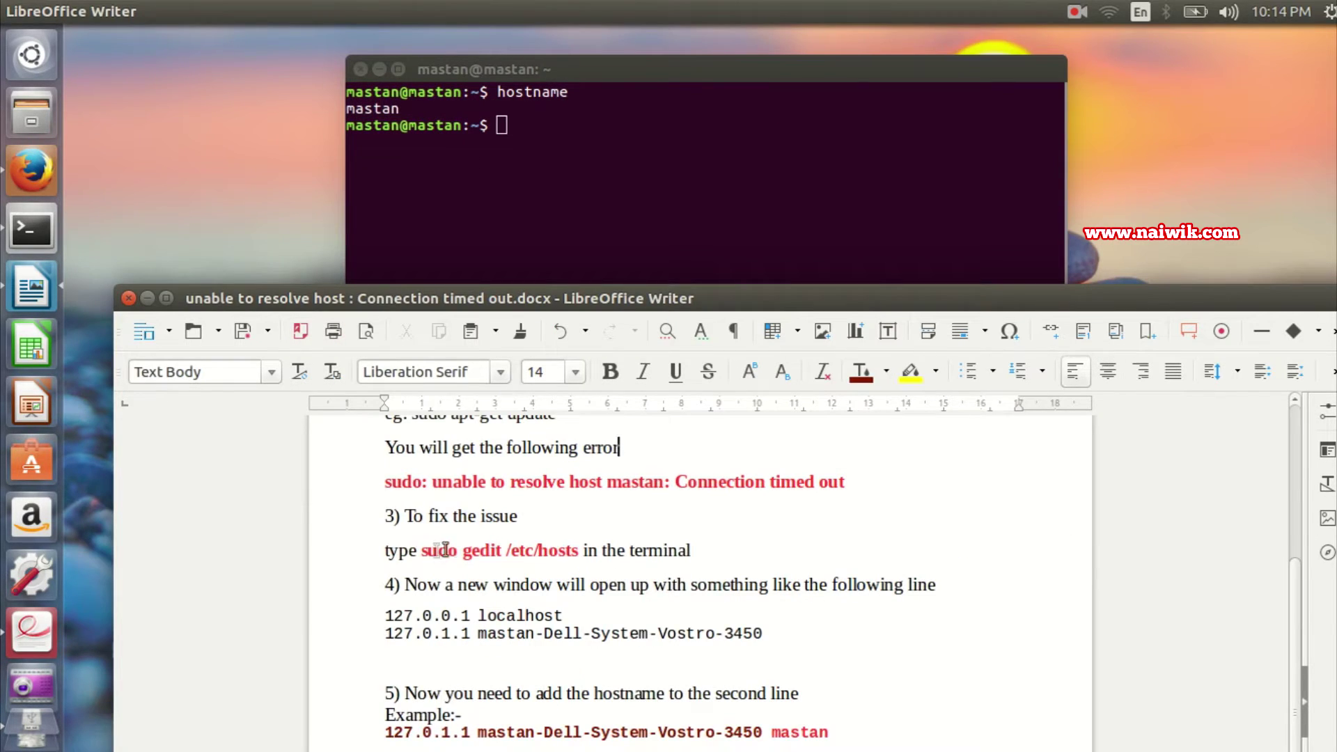
# Copy 'sudo gedit /etc/hosts' from the Writer instructions for pasting into the terminal.
pyautogui.moveTo(421, 549); pyautogui.dragTo(529, 557)
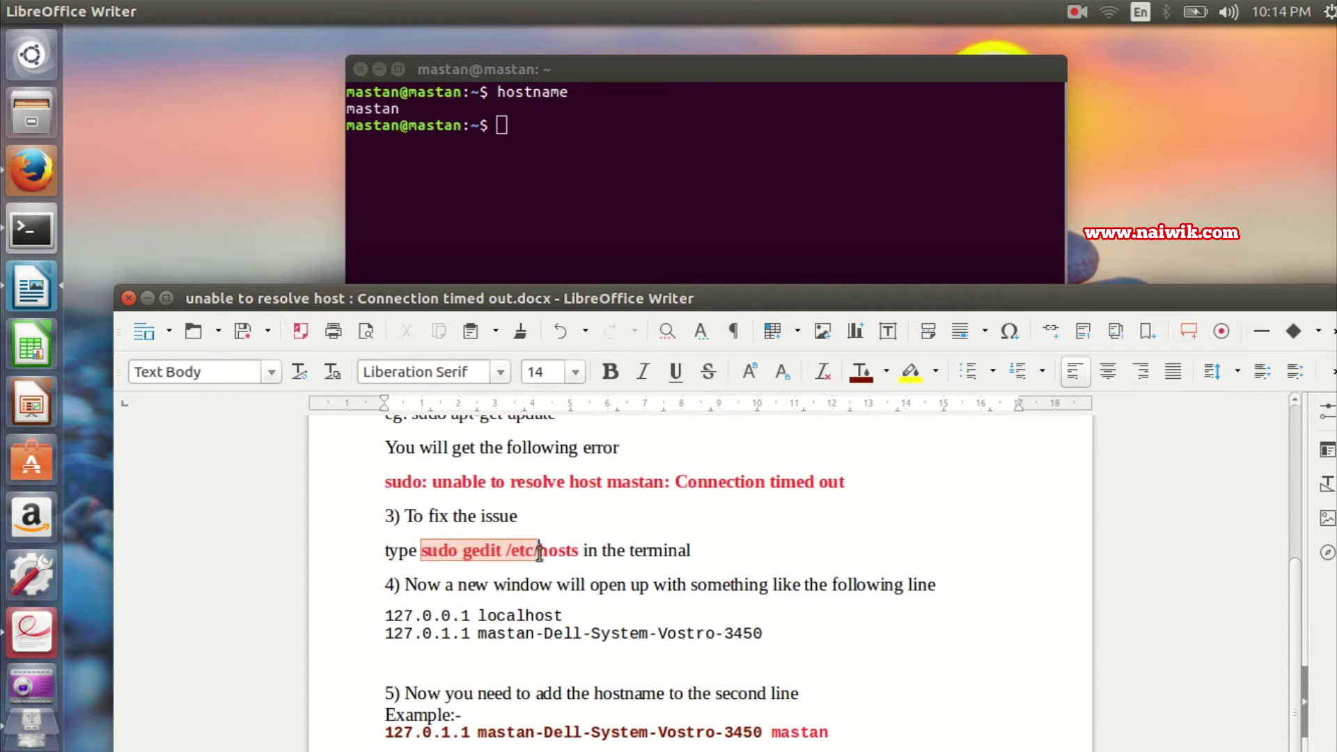
pyautogui.moveTo(529, 555); pyautogui.dragTo(574, 545)
pyautogui.rightClick(578, 548)
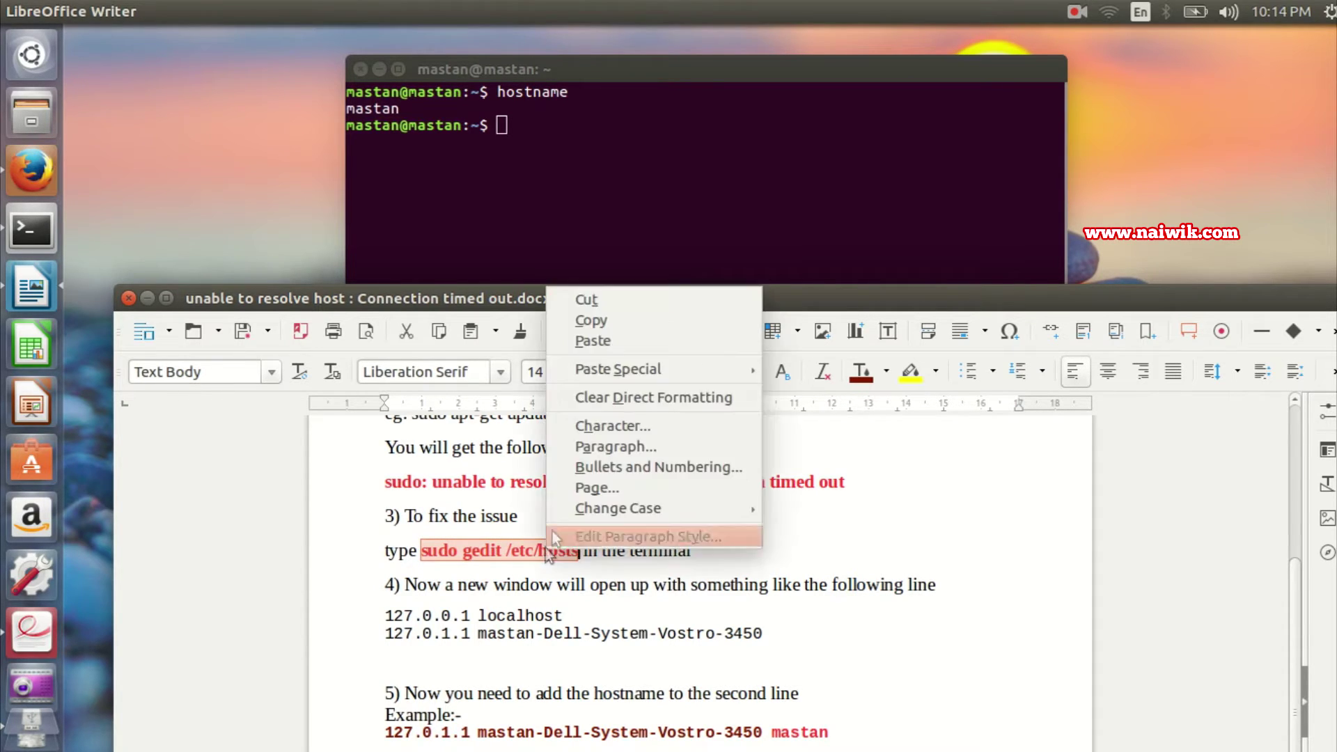
pyautogui.click(602, 317)
pyautogui.rightClick(543, 134)
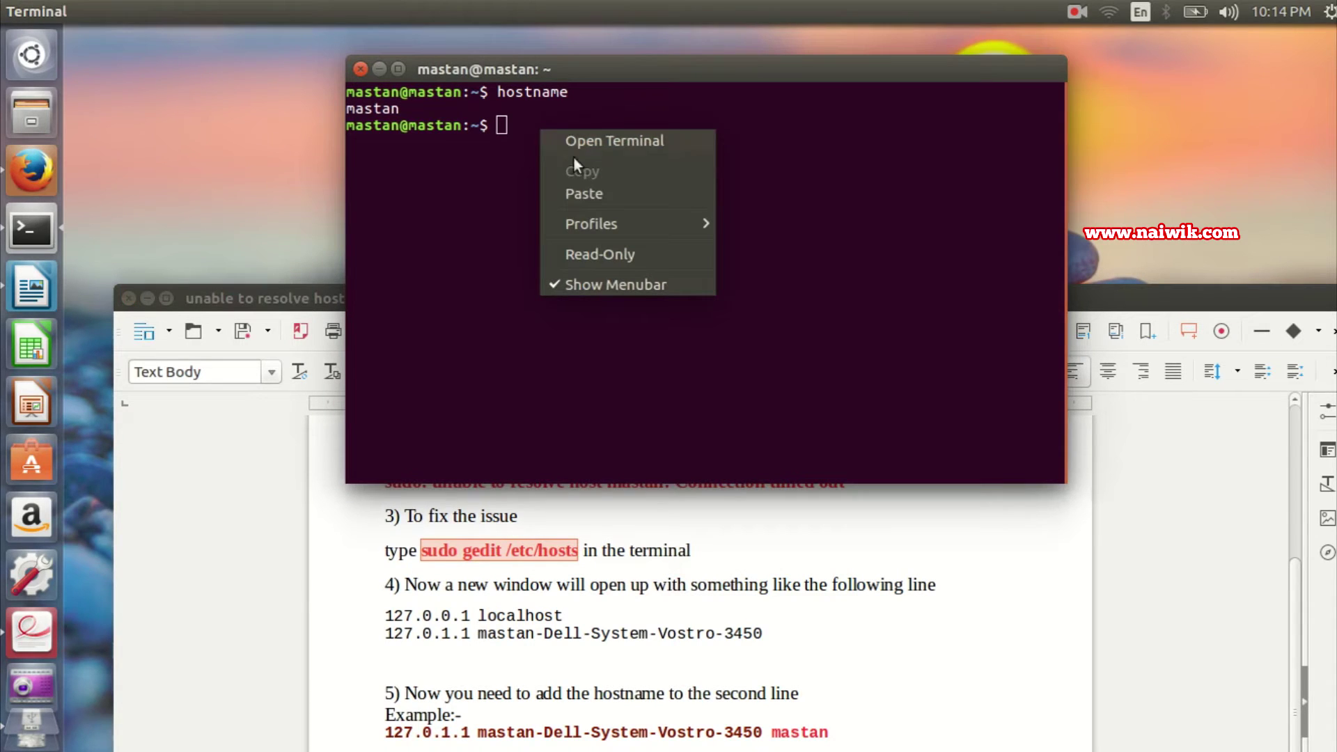
# Paste and run 'sudo gedit /etc/hosts', then focus the terminal for the password.
pyautogui.click(596, 192)
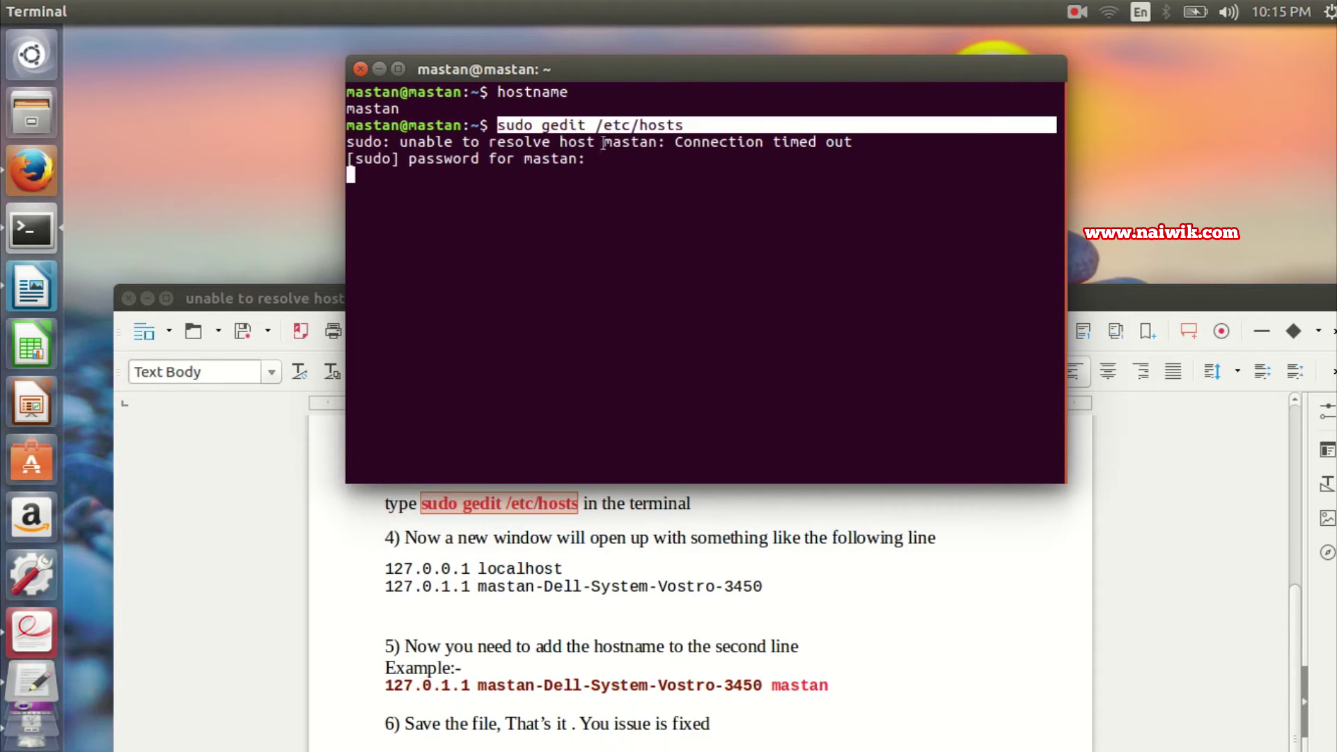
pyautogui.click(595, 157)
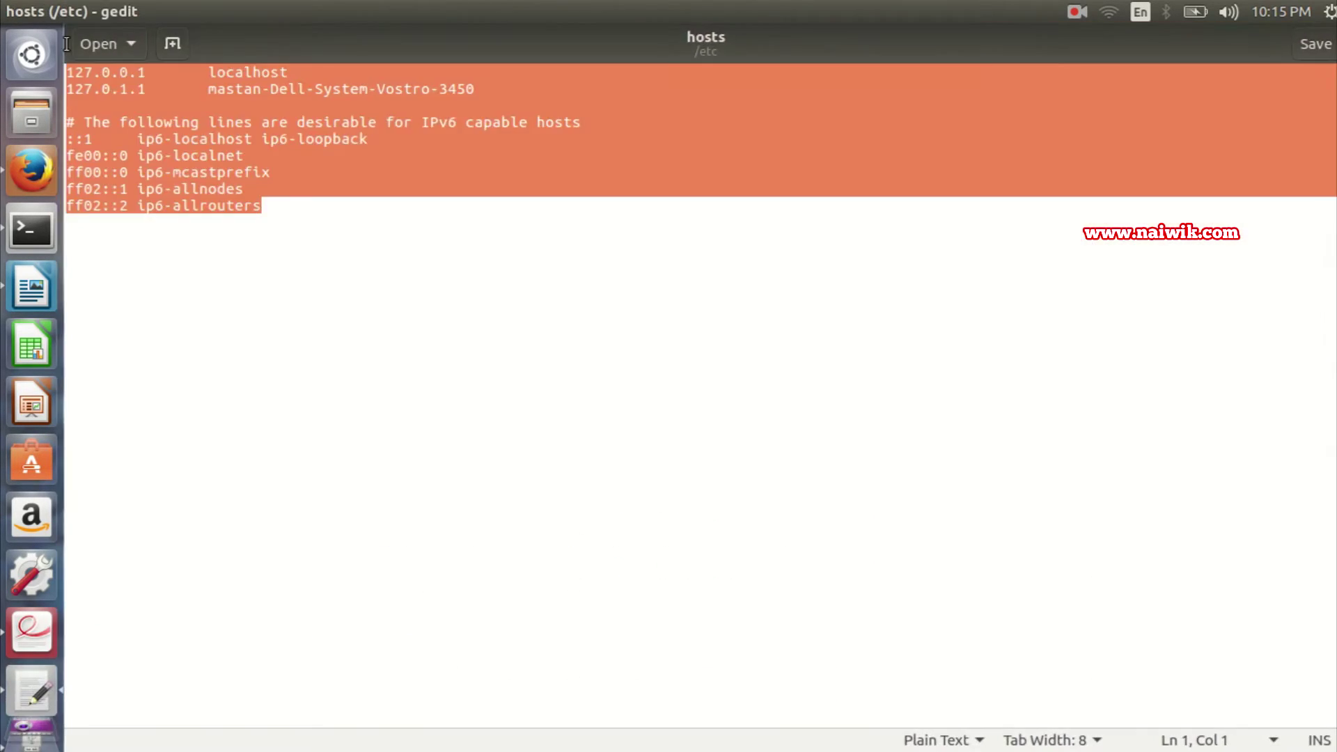
# Place the cursor at the end of the 127.0.1.1 line and copy 'mastan' from the terminal.
pyautogui.click(296, 220)
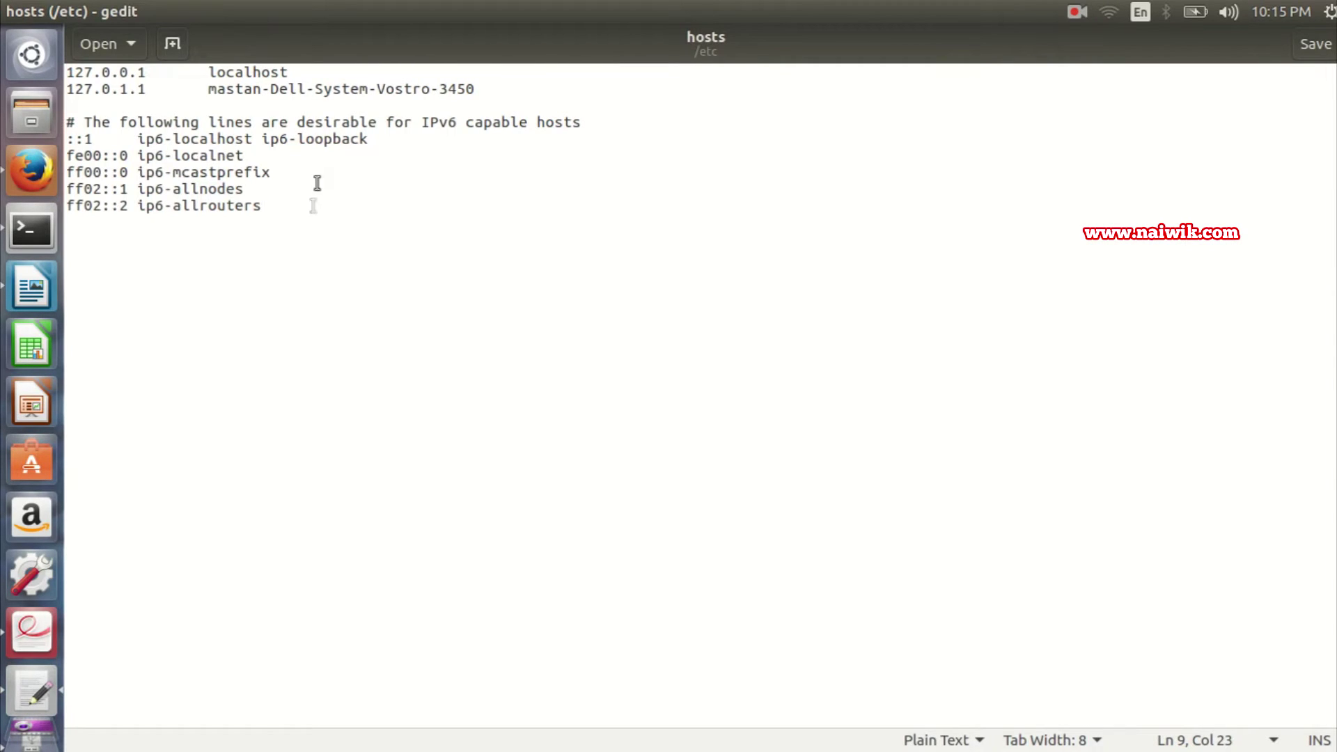
pyautogui.moveTo(477, 89); pyautogui.dragTo(67, 89)
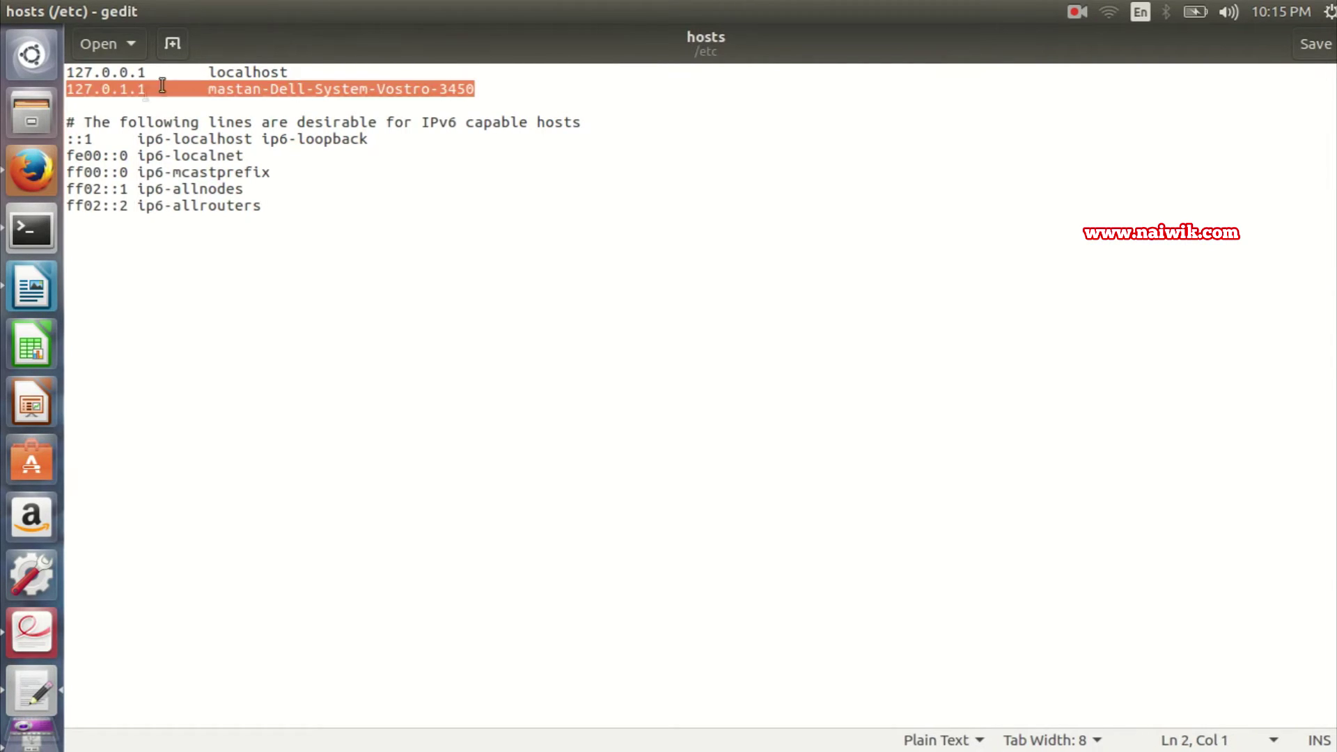
pyautogui.click(520, 88)
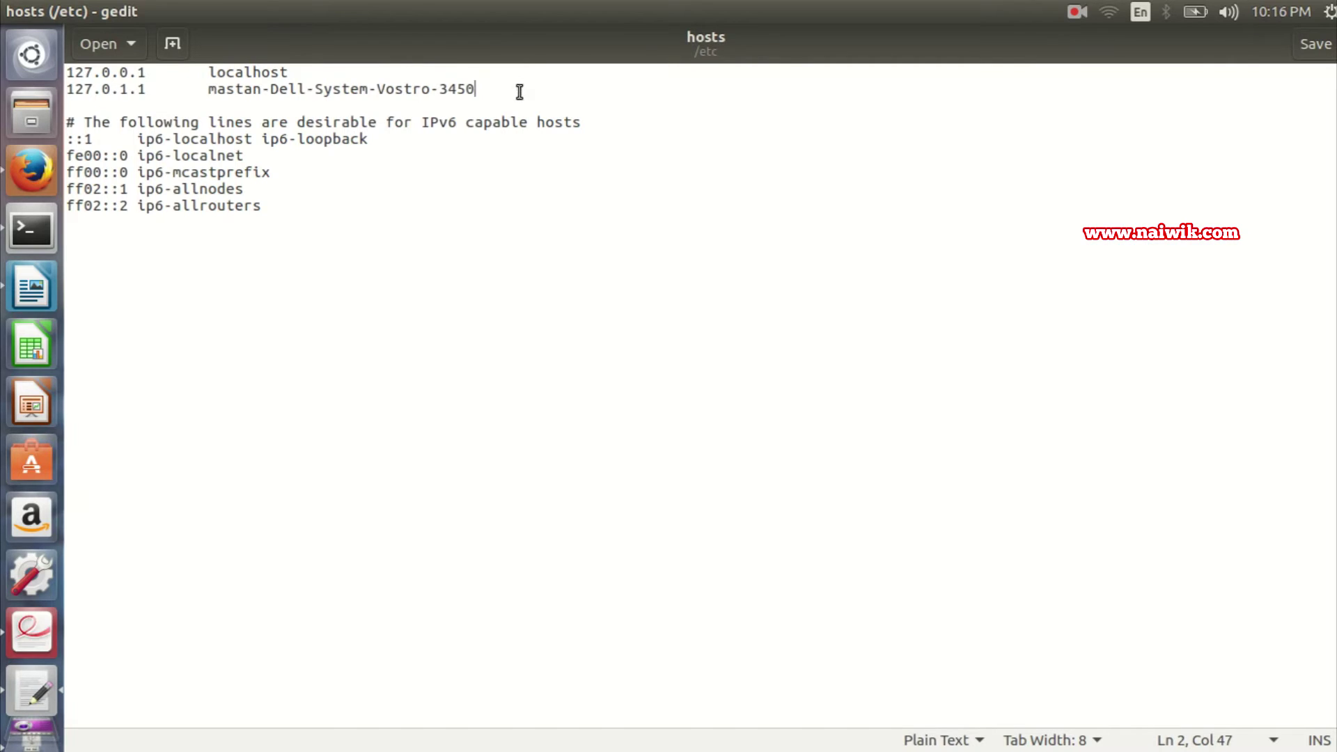
pyautogui.click(51, 229)
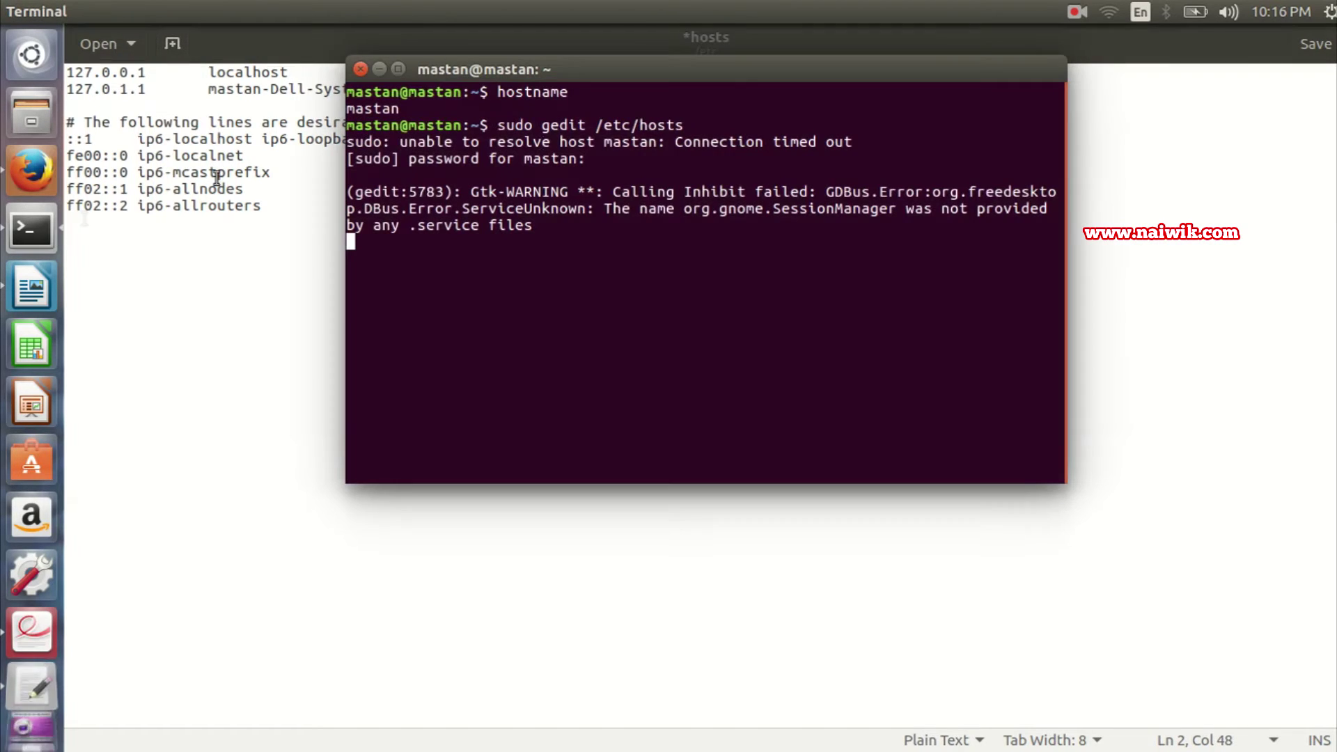
pyautogui.moveTo(431, 106); pyautogui.dragTo(347, 109)
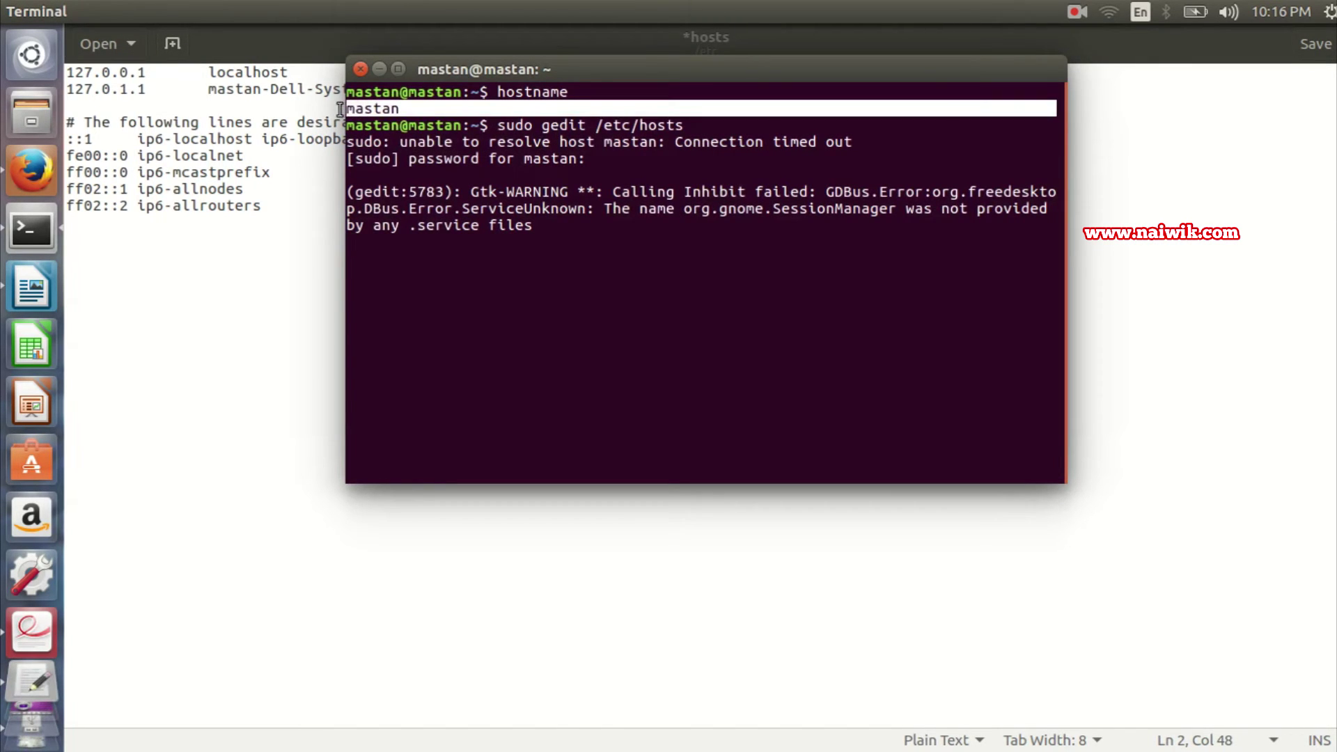
pyautogui.rightClick(356, 116)
pyautogui.click(398, 157)
# Paste 'mastan' after mastan-Dell-System-Vostro-3450 and remove the leftover blank line.
pyautogui.click(313, 89)
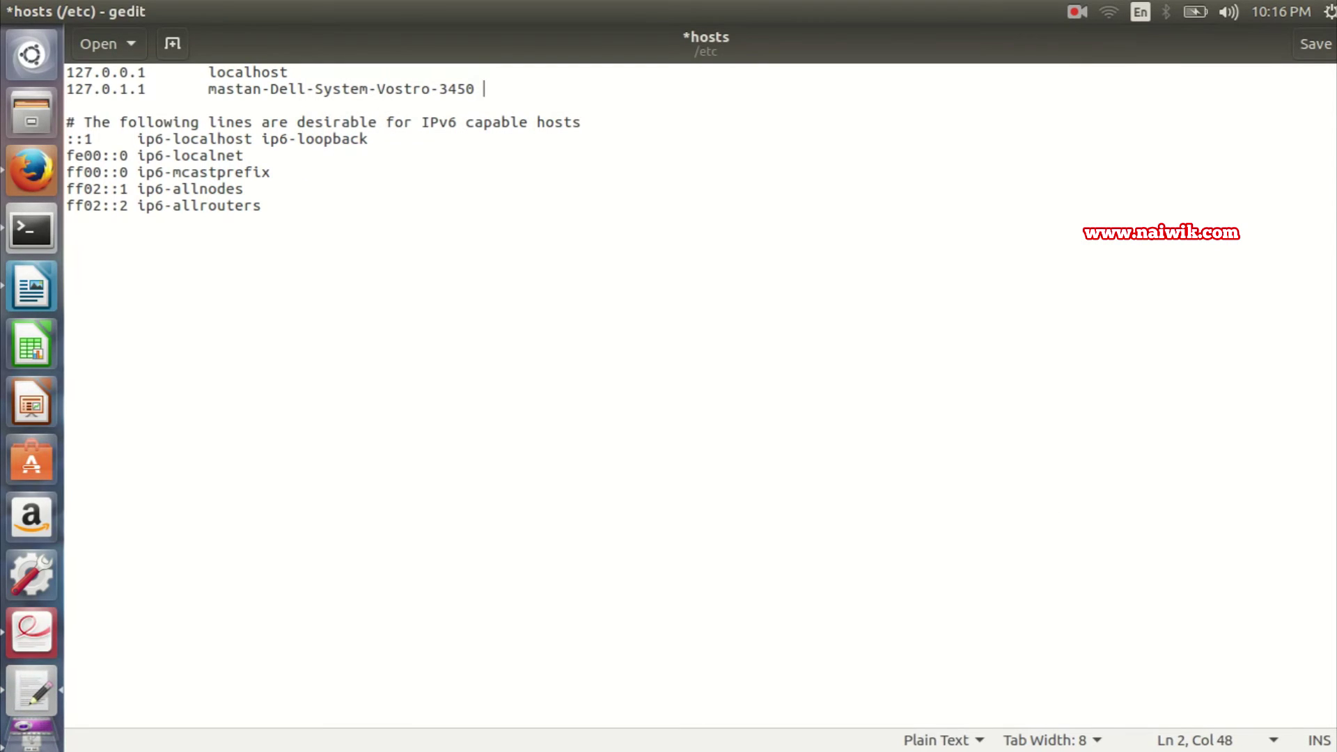
pyautogui.rightClick(487, 84)
pyautogui.click(569, 191)
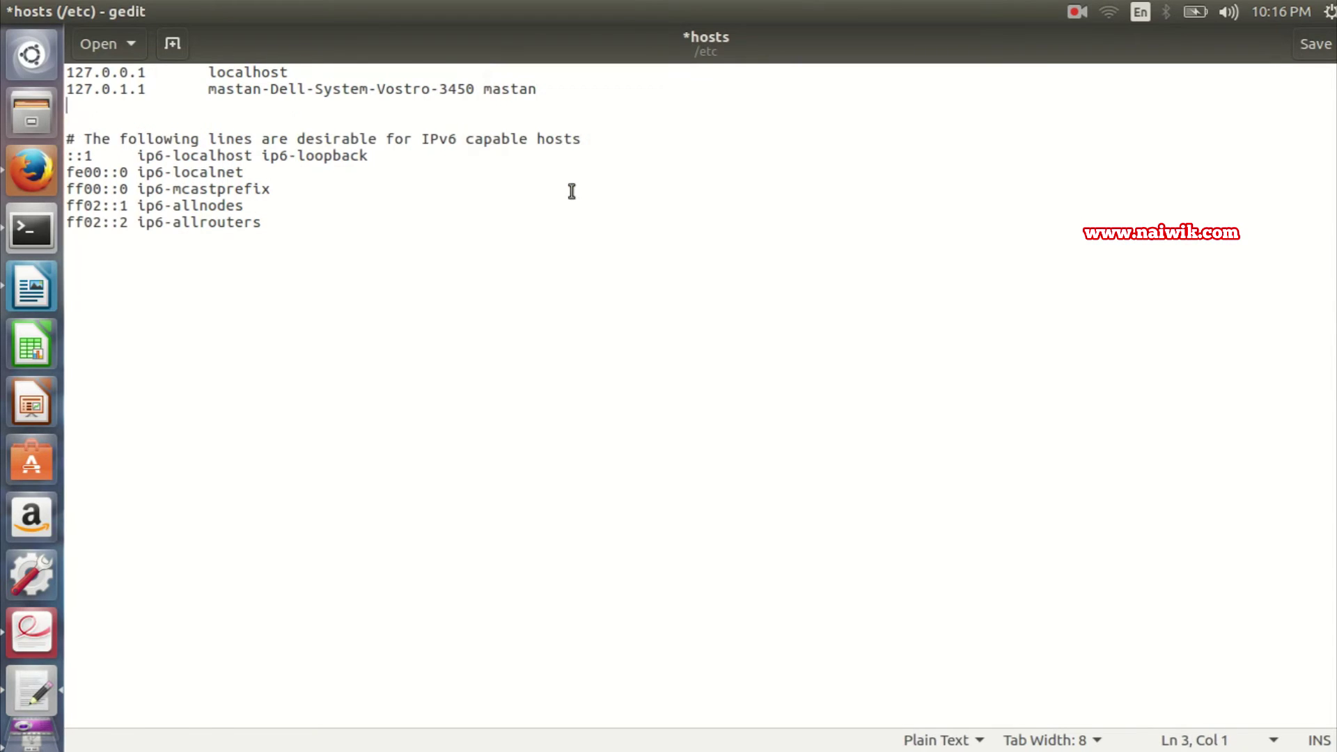
pyautogui.press('BackSpace')
pyautogui.click(1325, 52)
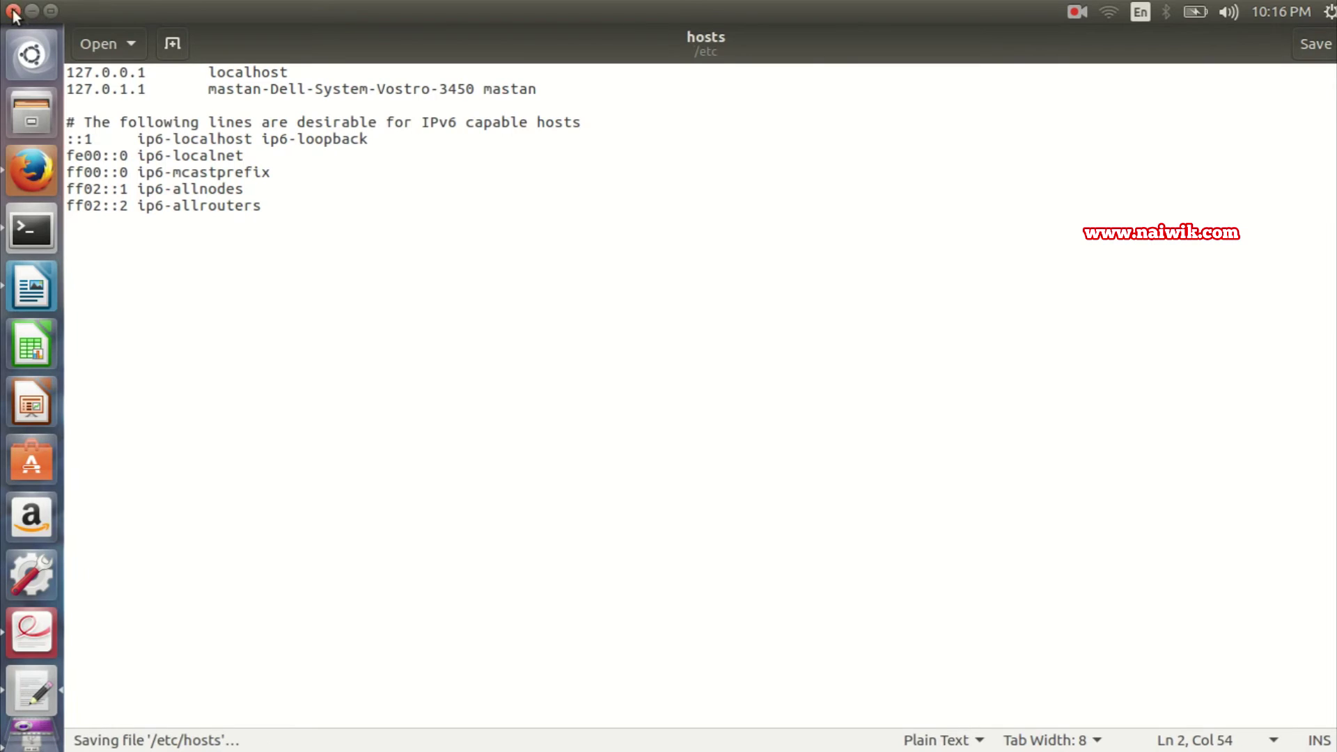
# Close gedit and rerun sudo apt-get update in the terminal.
pyautogui.click(15, 11)
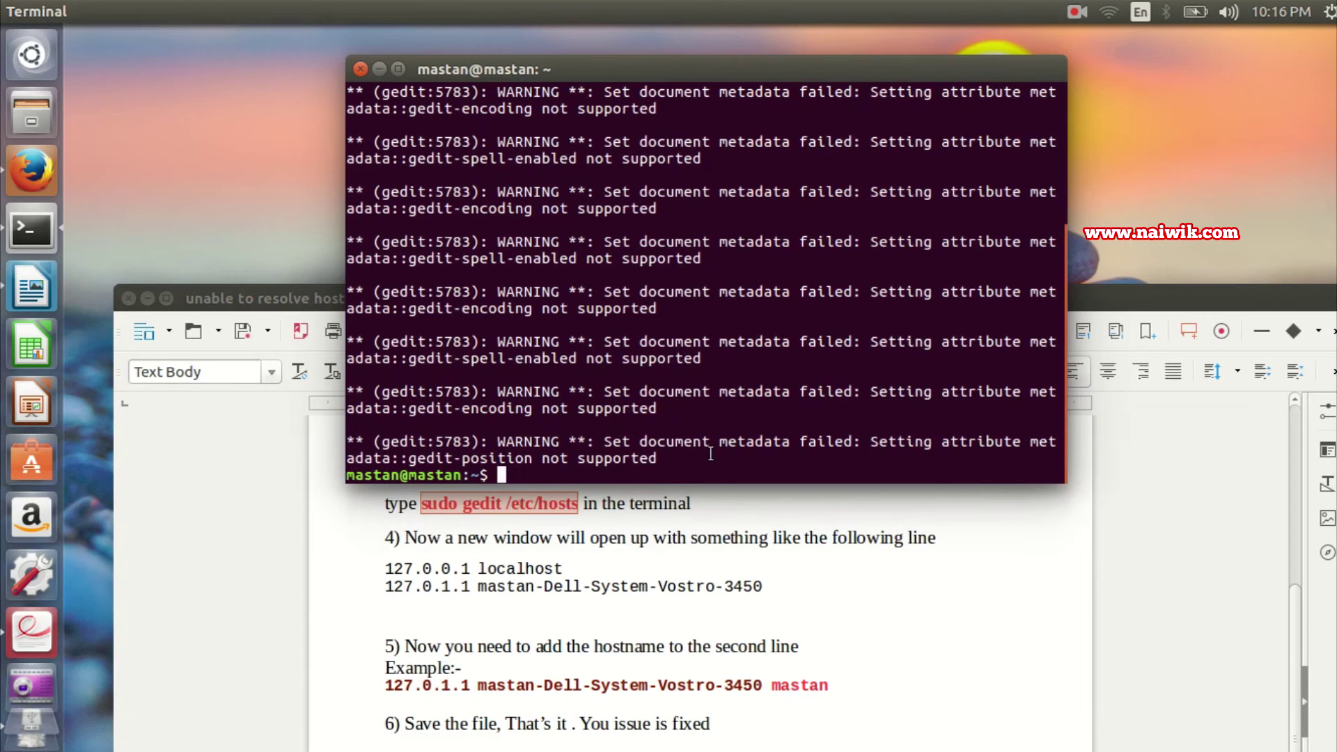
pyautogui.write('sudo ap')
pyautogui.write('t-get upd')
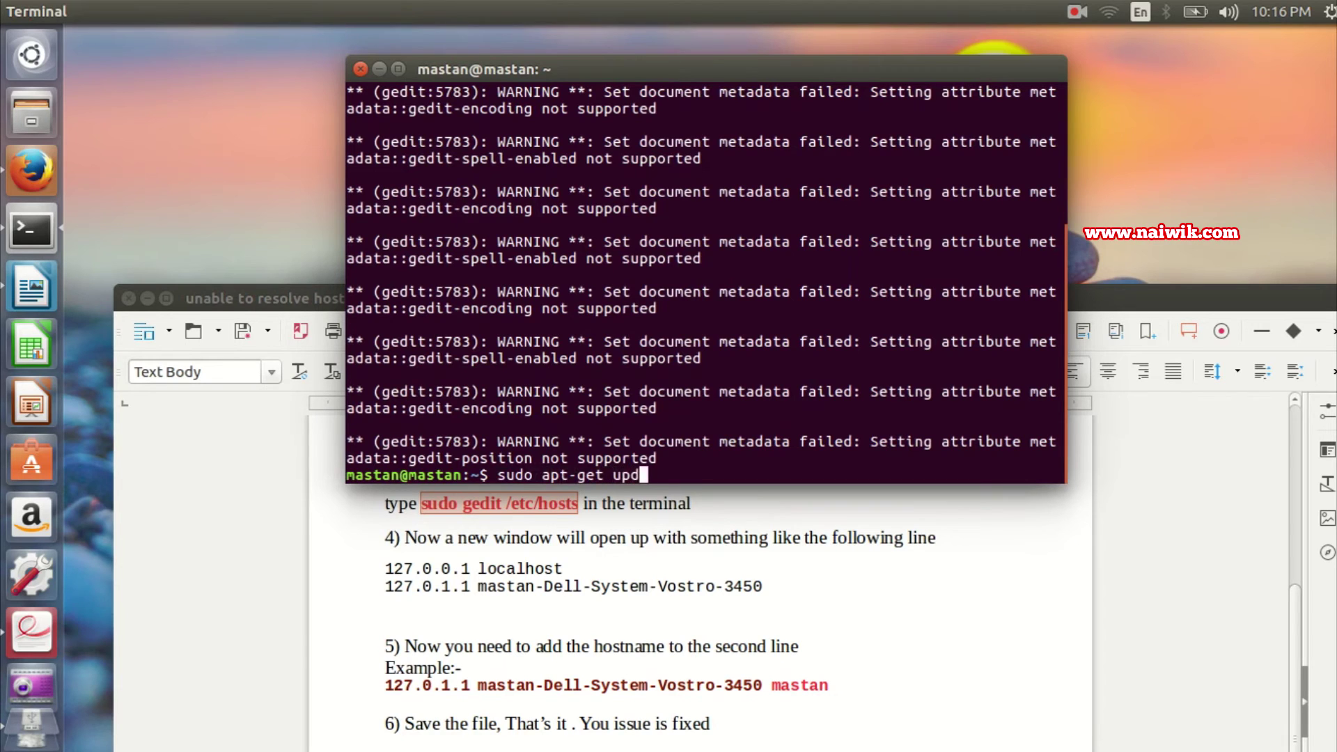
pyautogui.write('ate')
pyautogui.press('Return')
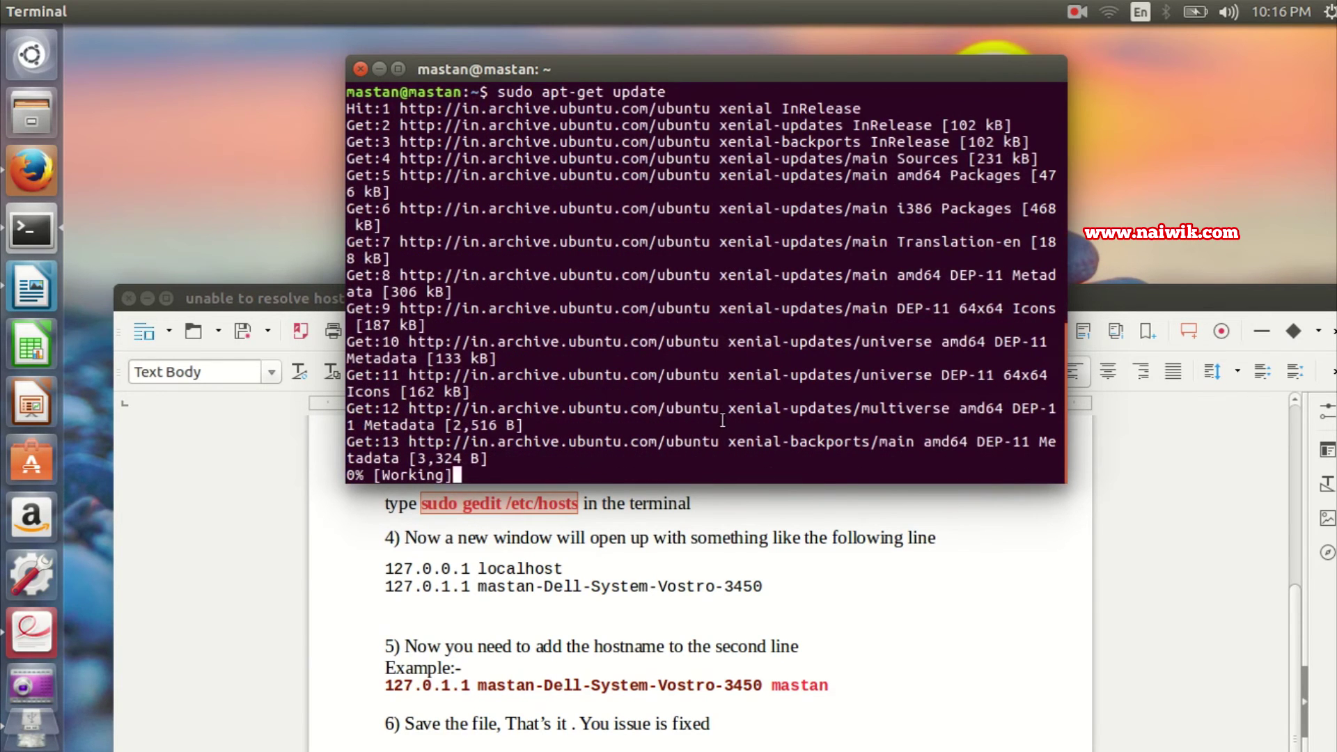